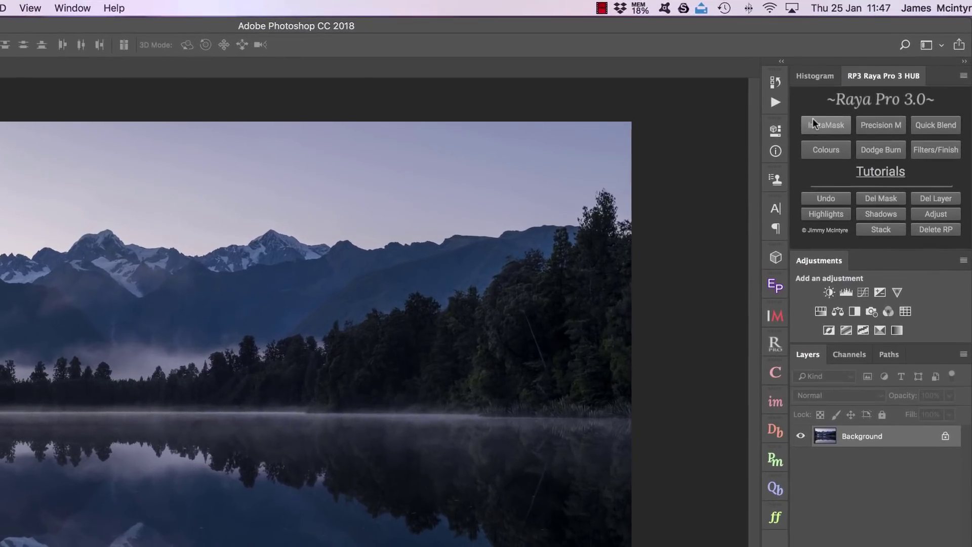
# Bring up the Raya Pro dodge and burn tools, then close the extra hub panel.
pyautogui.click(815, 124)
pyautogui.click(880, 150)
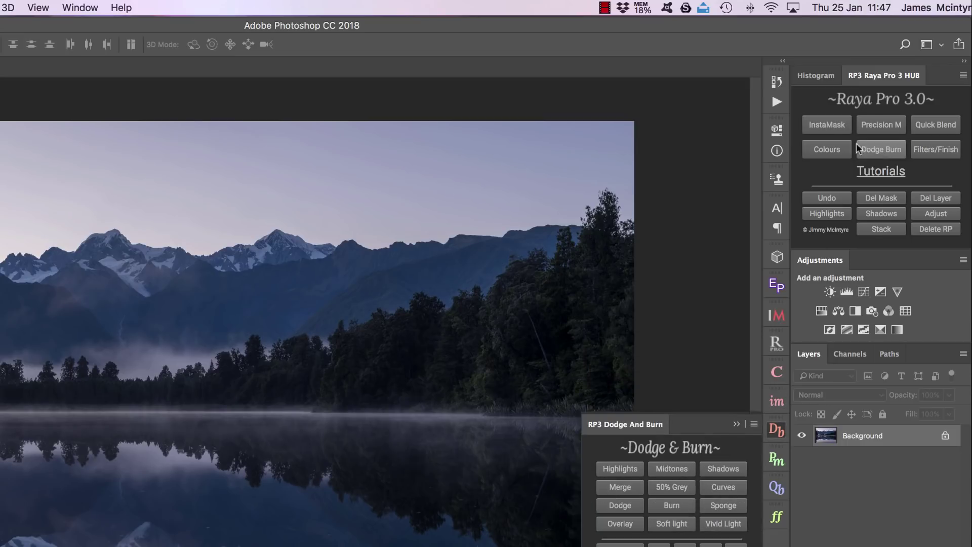
pyautogui.click(838, 130)
pyautogui.click(838, 129)
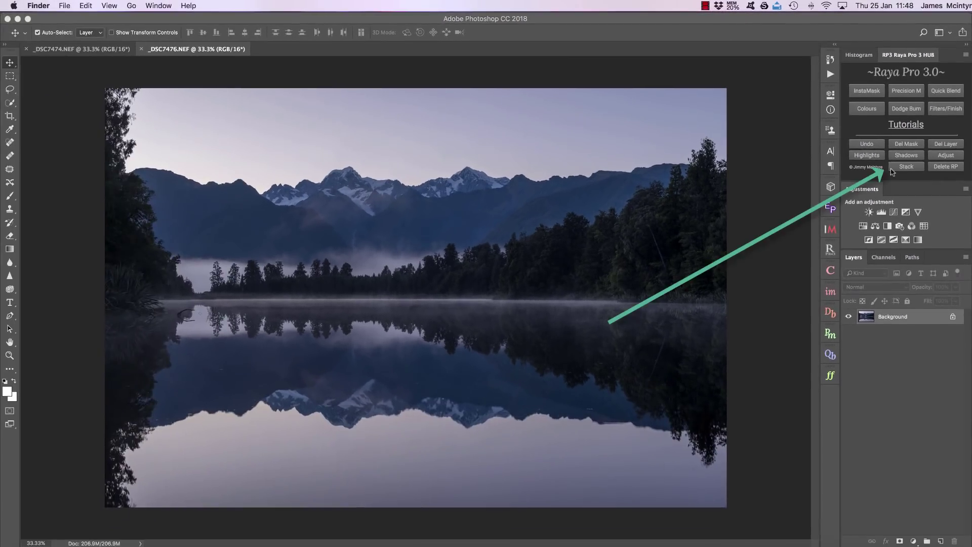
# Compare the brighter _DSC7474.NEF and darker _DSC7476.NEF exposures.
pyautogui.click(82, 49)
pyautogui.click(164, 51)
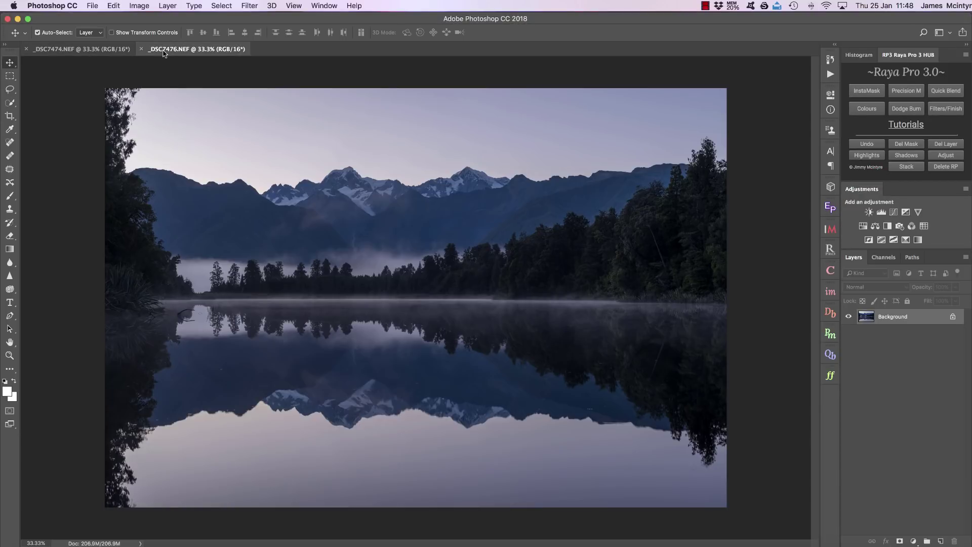
pyautogui.click(82, 51)
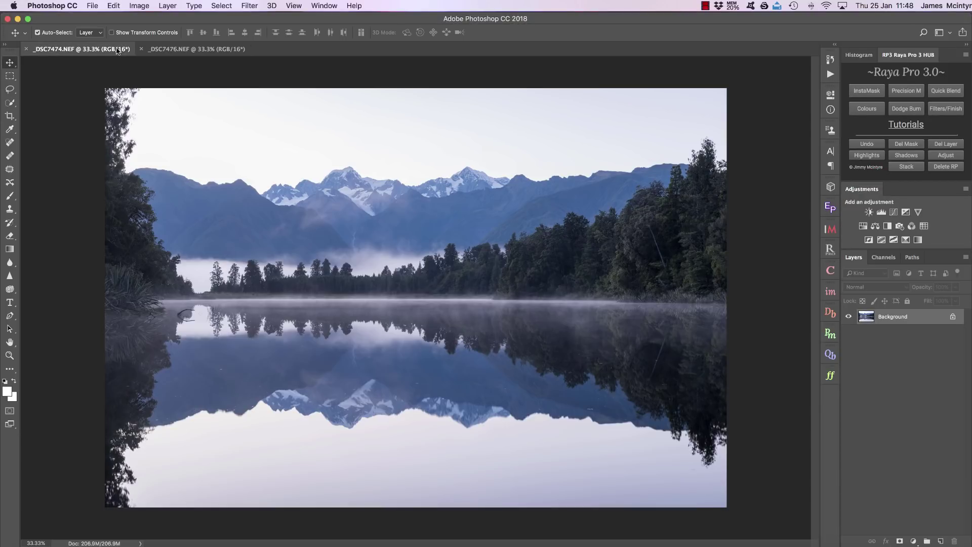
pyautogui.click(181, 53)
pyautogui.click(78, 51)
# Stack both exposures into one document, unlock Background as Layer 0, and select Background copy.
pyautogui.click(907, 167)
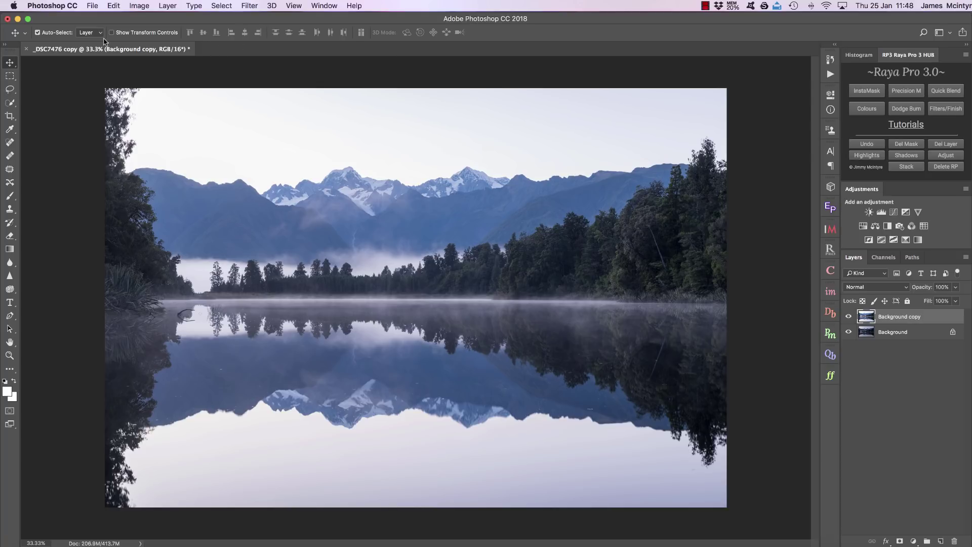
pyautogui.click(954, 333)
pyautogui.click(890, 319)
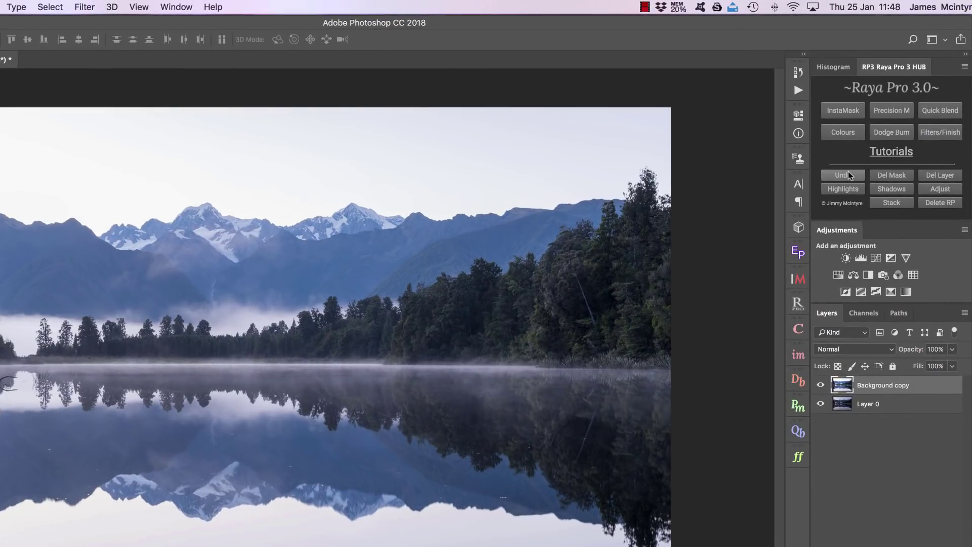
pyautogui.click(875, 259)
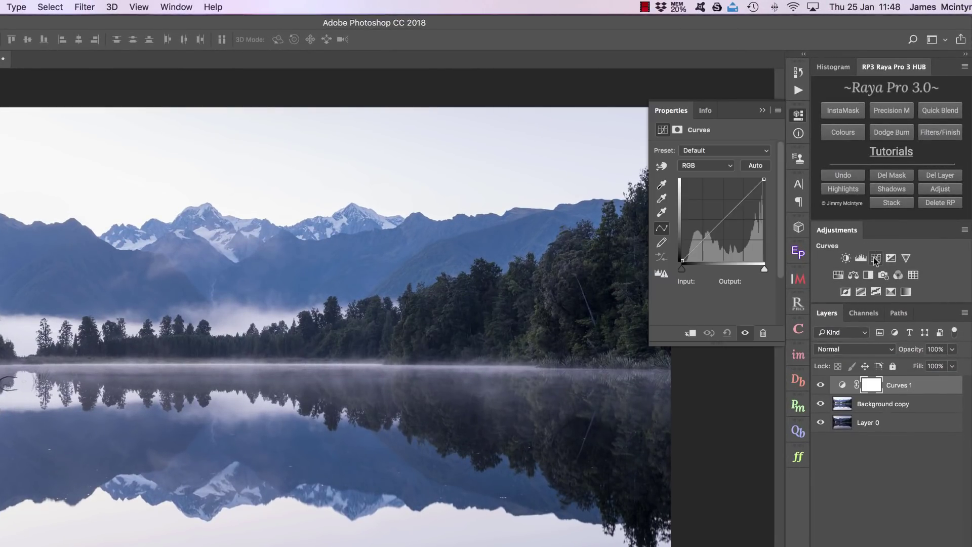
pyautogui.click(844, 176)
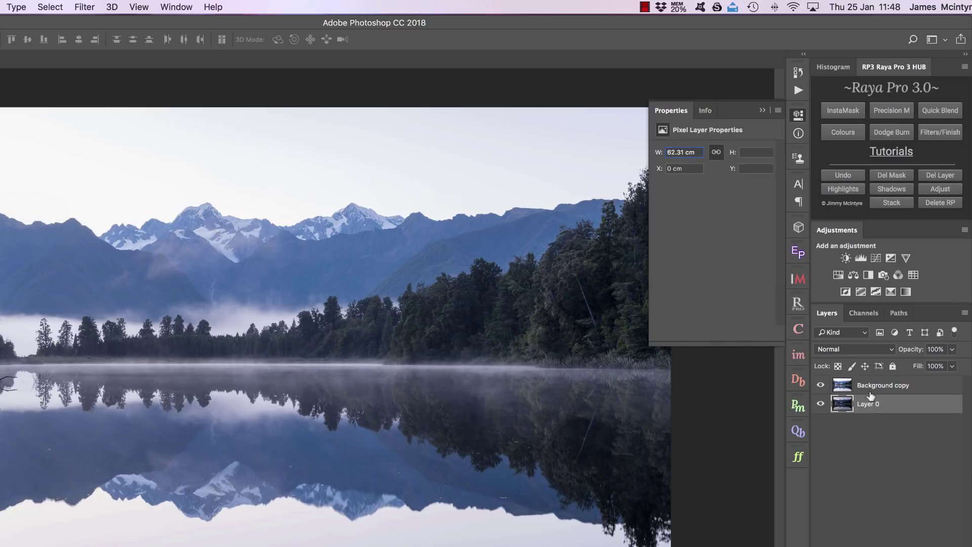
pyautogui.click(876, 390)
pyautogui.click(876, 258)
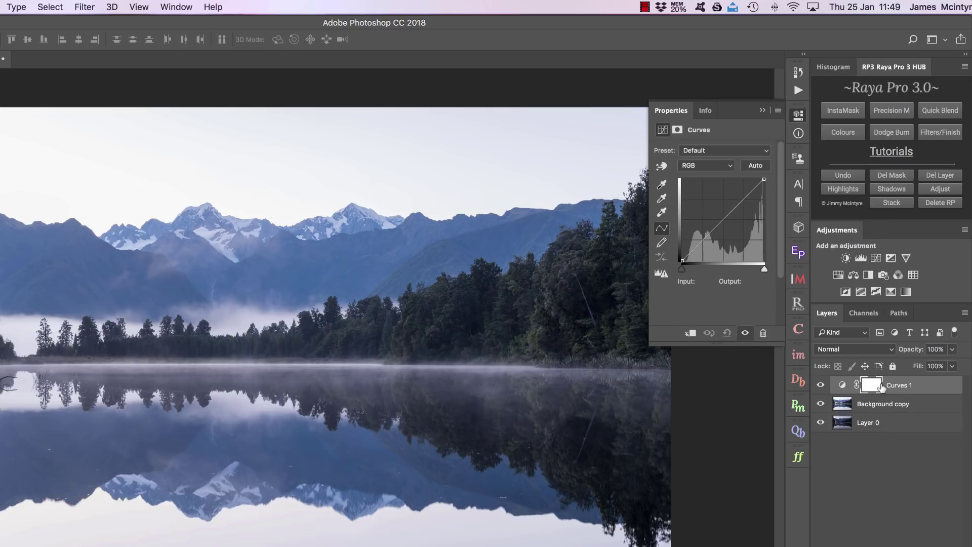
pyautogui.click(902, 180)
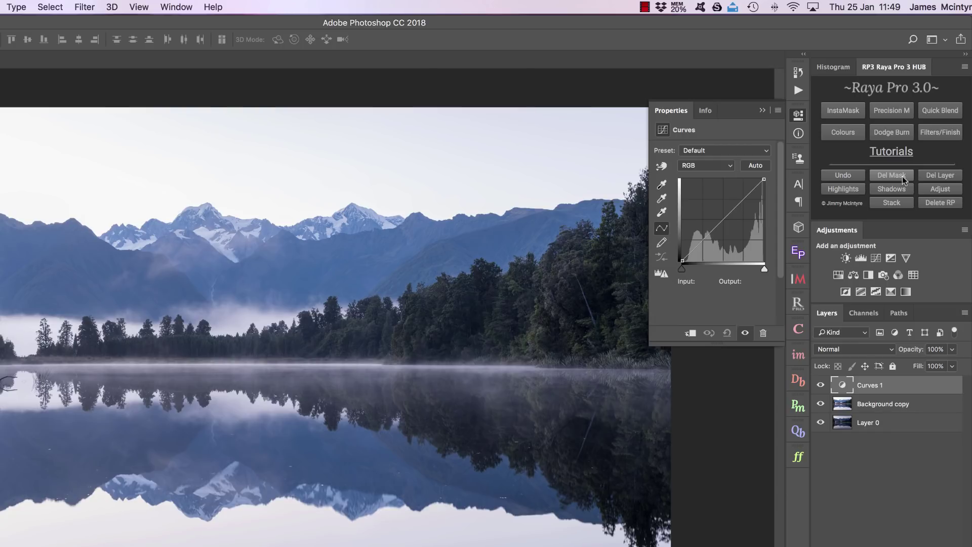
pyautogui.click(949, 177)
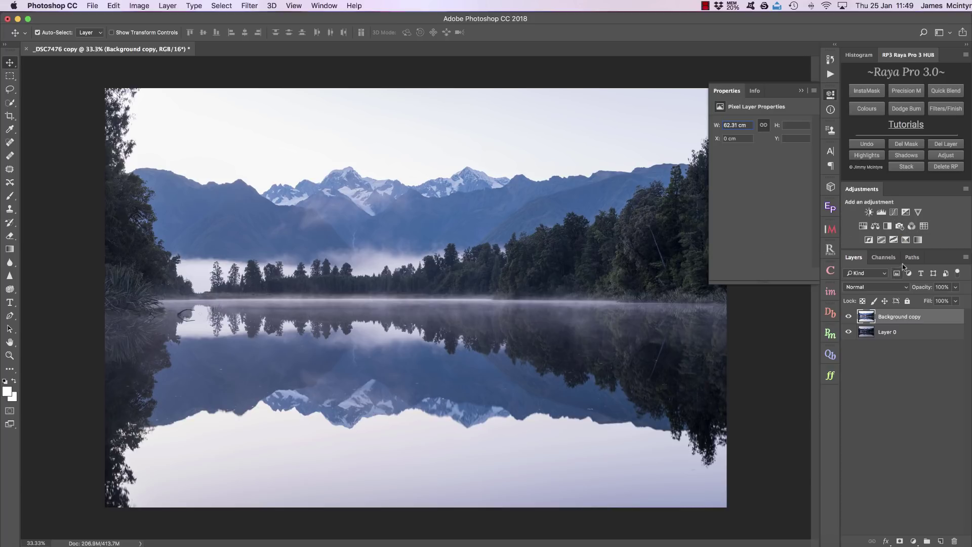
# Add a Warming Filter (85) photo filter layer at 49% density.
pyautogui.click(900, 228)
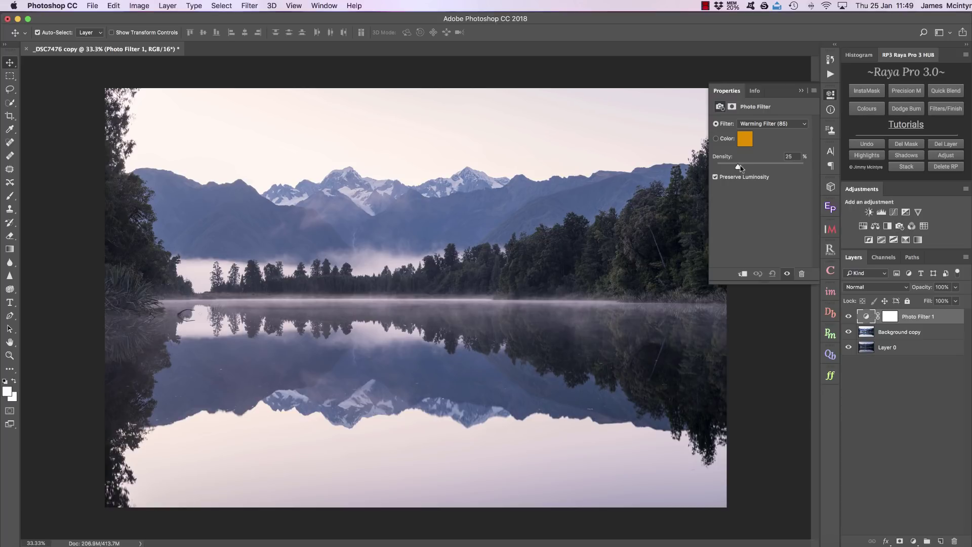
pyautogui.moveTo(738, 167); pyautogui.dragTo(757, 168)
pyautogui.click(802, 91)
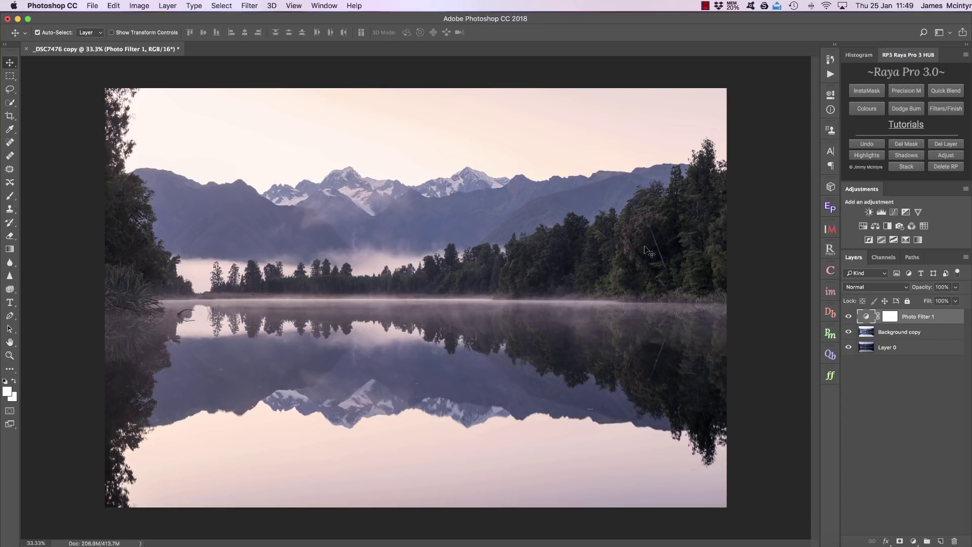
# Mask Photo Filter 1 to the shadows, inspect the mask, and compare with and without the filter.
pyautogui.click(918, 156)
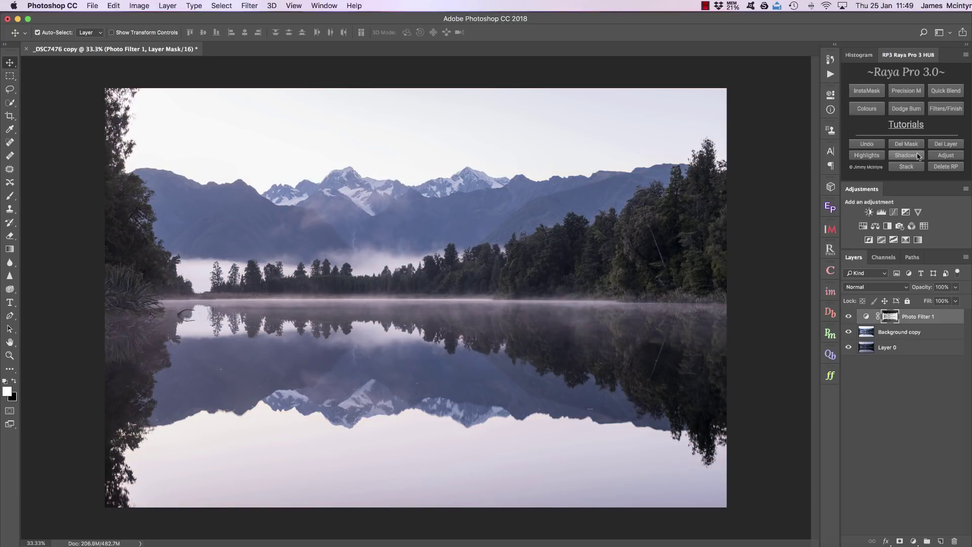
pyautogui.keyDown('alt'); pyautogui.click(887, 318); pyautogui.keyUp('alt')
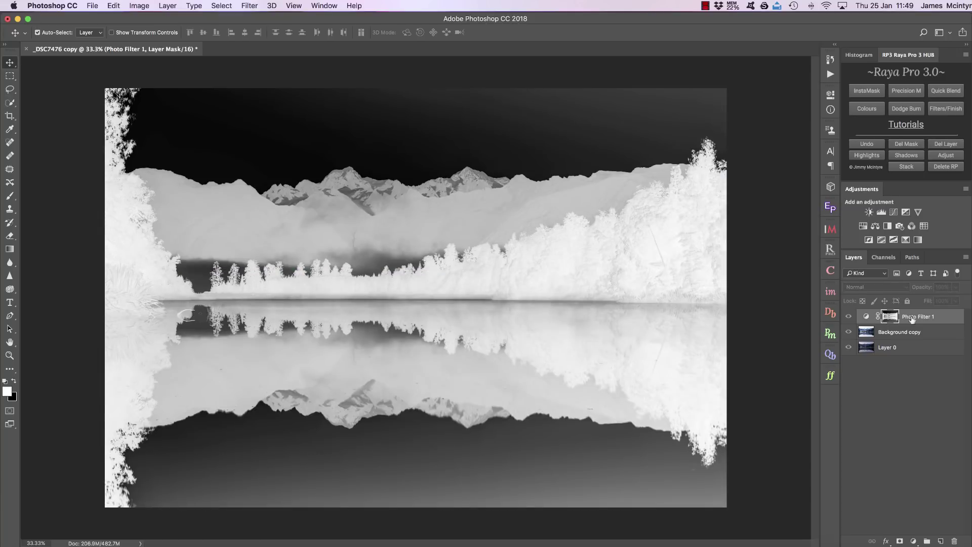
pyautogui.click(946, 318)
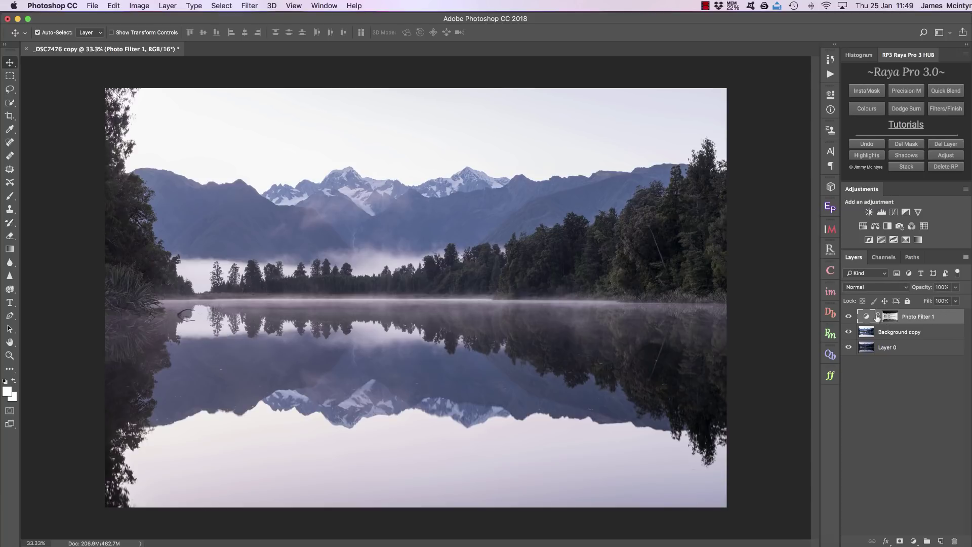
pyautogui.click(850, 317)
pyautogui.click(850, 317)
pyautogui.click(850, 317)
pyautogui.click(850, 317)
# Brighten the shadows mask with Levels by lowering the white point, then compare the result.
pyautogui.click(947, 156)
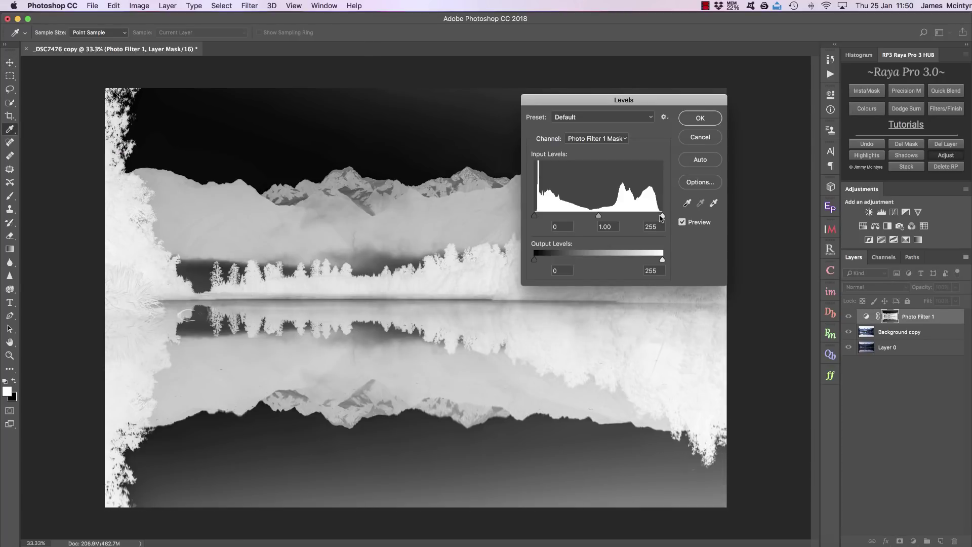
pyautogui.moveTo(663, 216); pyautogui.dragTo(624, 216)
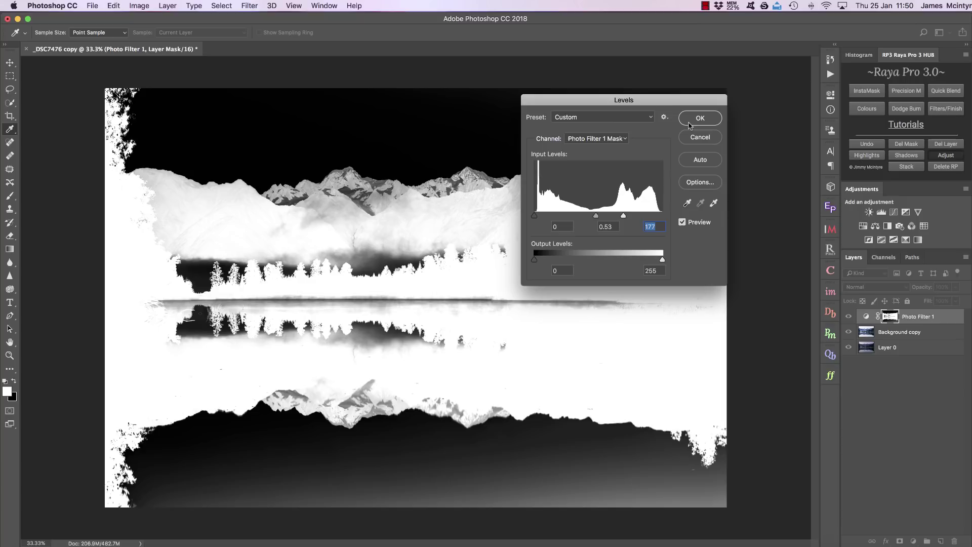
pyautogui.click(697, 121)
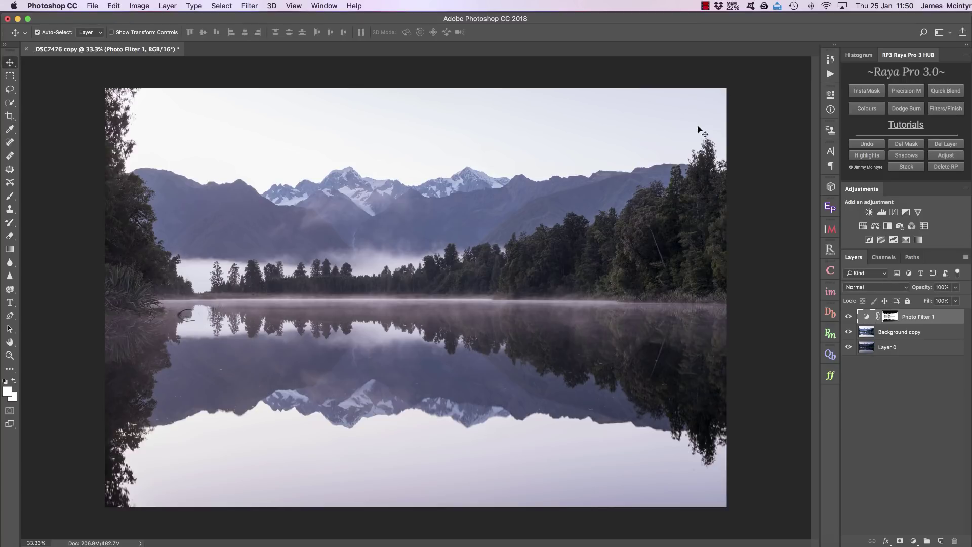
pyautogui.click(849, 316)
pyautogui.click(849, 316)
pyautogui.click(849, 317)
pyautogui.click(849, 316)
# Replace the Photo Filter 1 mask with a highlights mask and compare the tint.
pyautogui.click(863, 157)
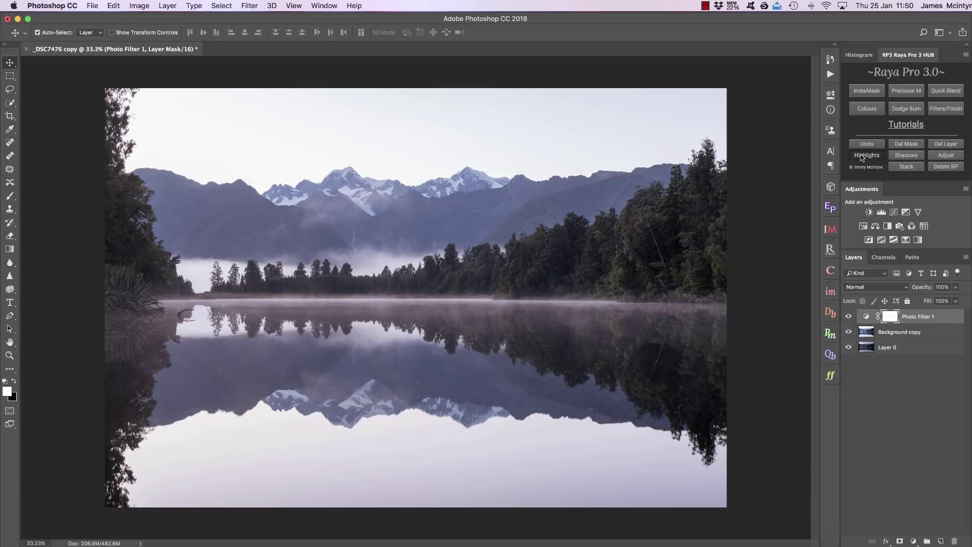
pyautogui.keyDown('alt'); pyautogui.click(887, 318); pyautogui.keyUp('alt')
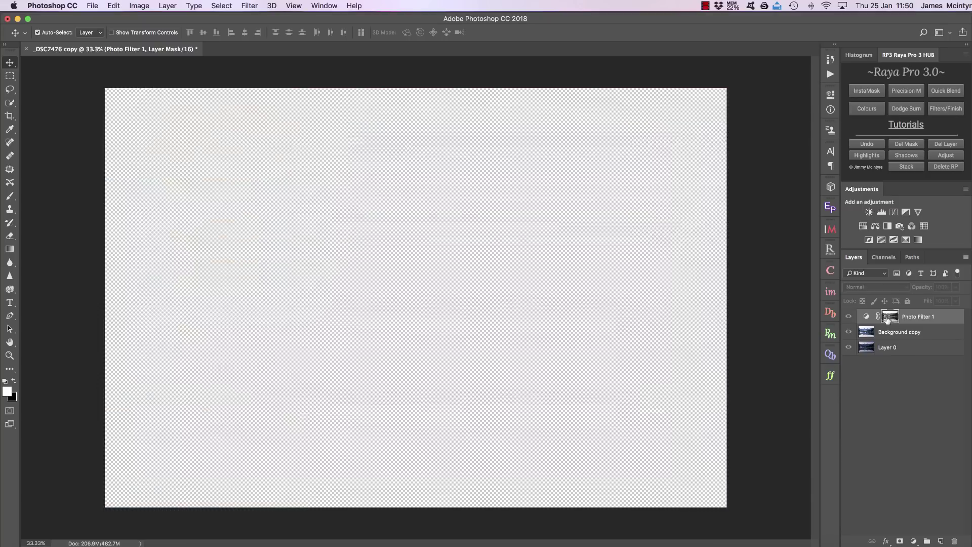
pyautogui.click(866, 316)
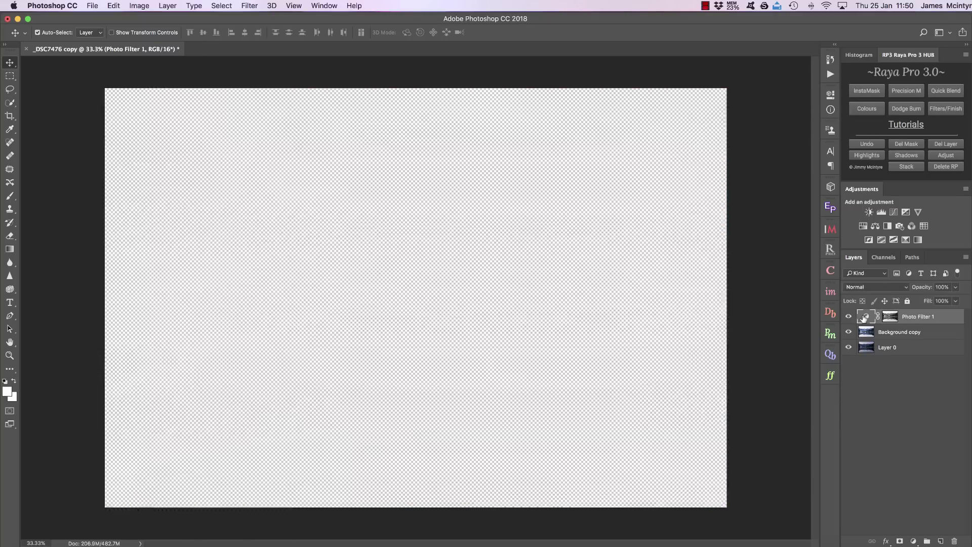
pyautogui.click(850, 317)
pyautogui.click(849, 316)
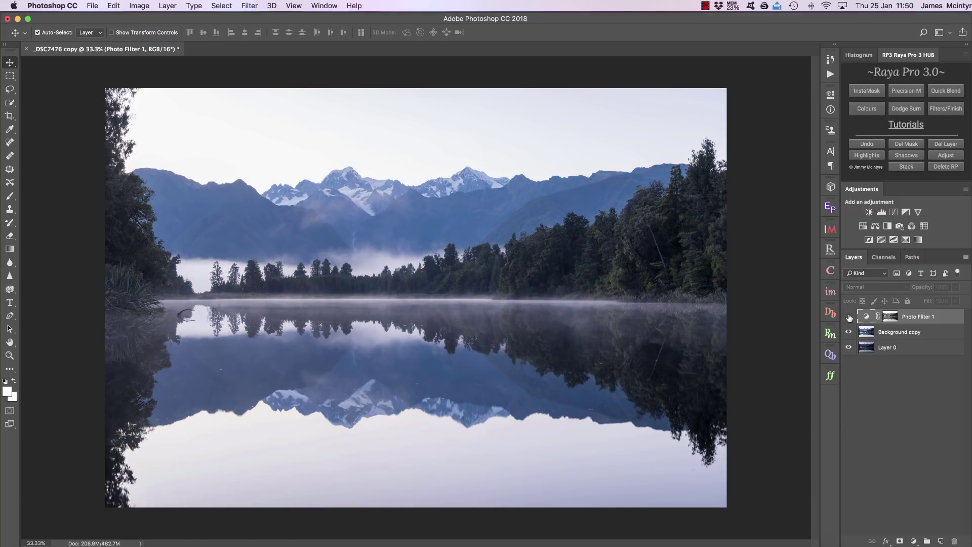
pyautogui.click(850, 317)
# Darken the highlights mask midtones to 0.30 in Levels and brighten its white point.
pyautogui.click(946, 155)
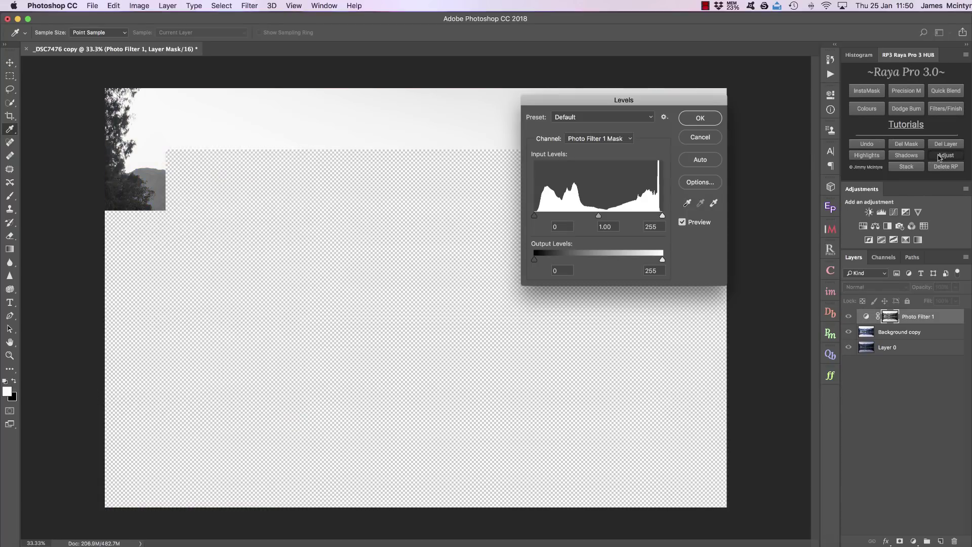
pyautogui.moveTo(599, 217); pyautogui.dragTo(647, 218)
pyautogui.click(703, 120)
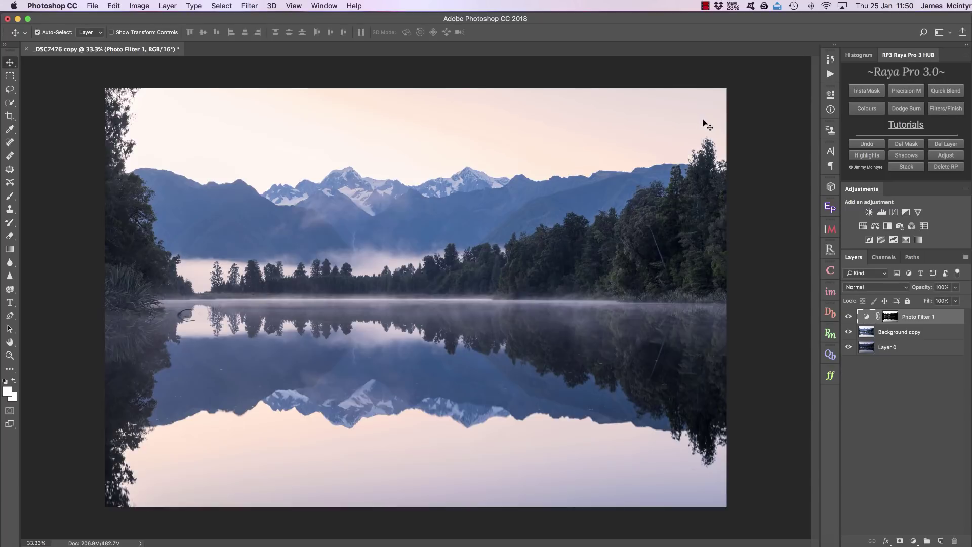
# Toggle Photo Filter 1 to compare the image with and without the tint.
pyautogui.click(849, 317)
pyautogui.click(849, 316)
pyautogui.click(849, 317)
pyautogui.click(850, 316)
# Add Hue/Saturation and Curves layers, then delete them along with Photo Filter 1.
pyautogui.click(863, 226)
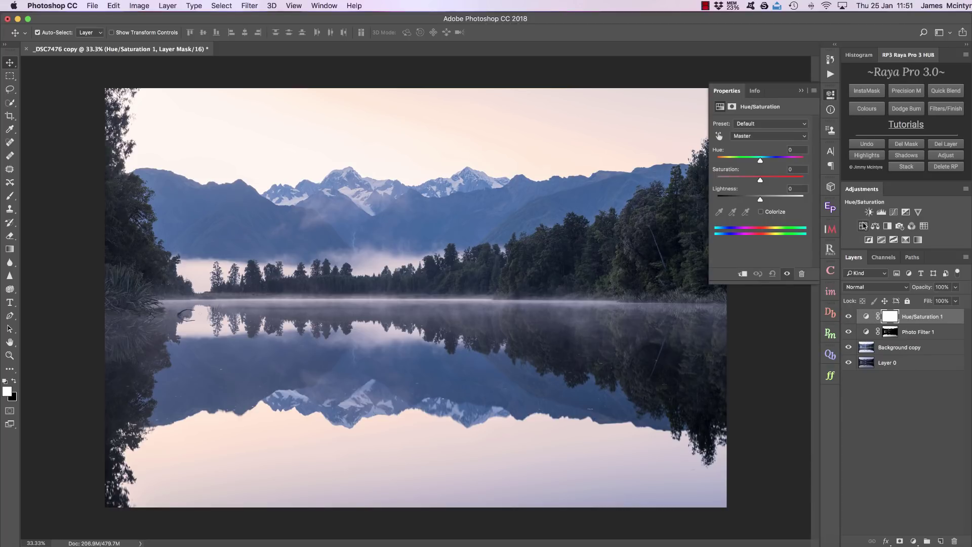
pyautogui.click(893, 213)
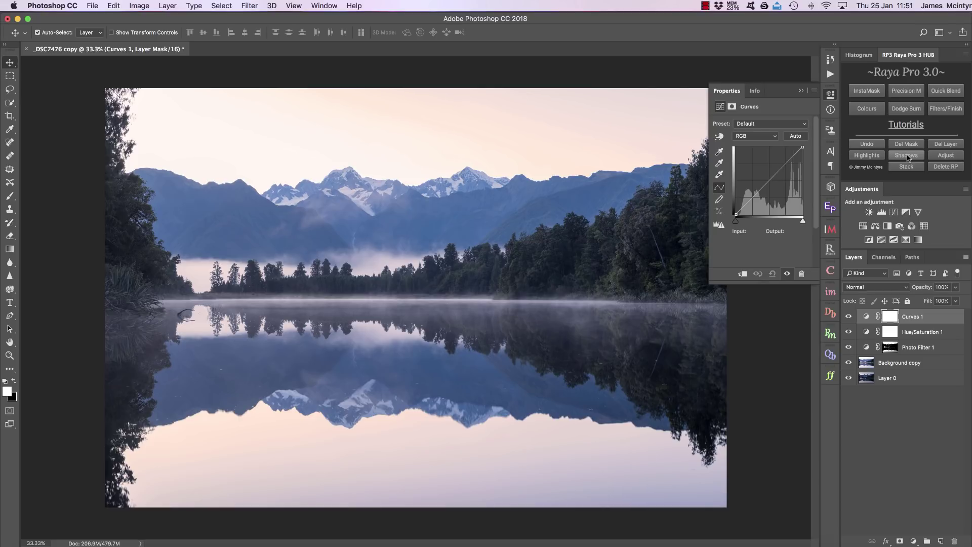
pyautogui.click(945, 145)
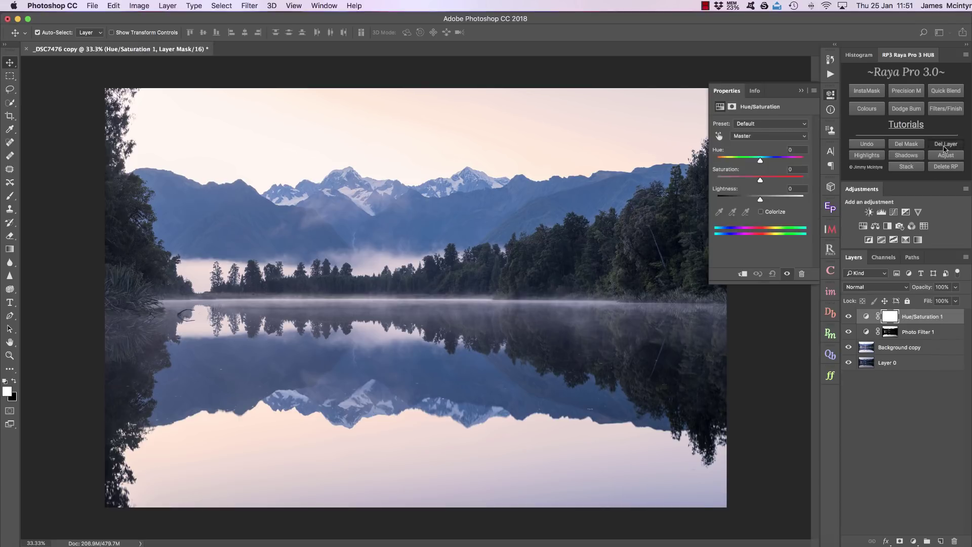
pyautogui.click(945, 146)
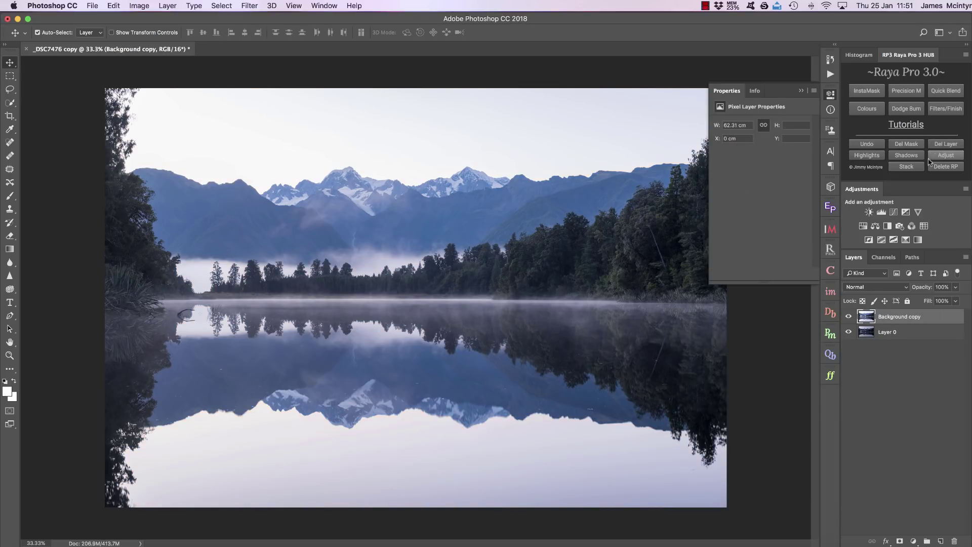
# Add a shadows luminosity mask to Background copy and compare the blend against Layer 0.
pyautogui.click(802, 92)
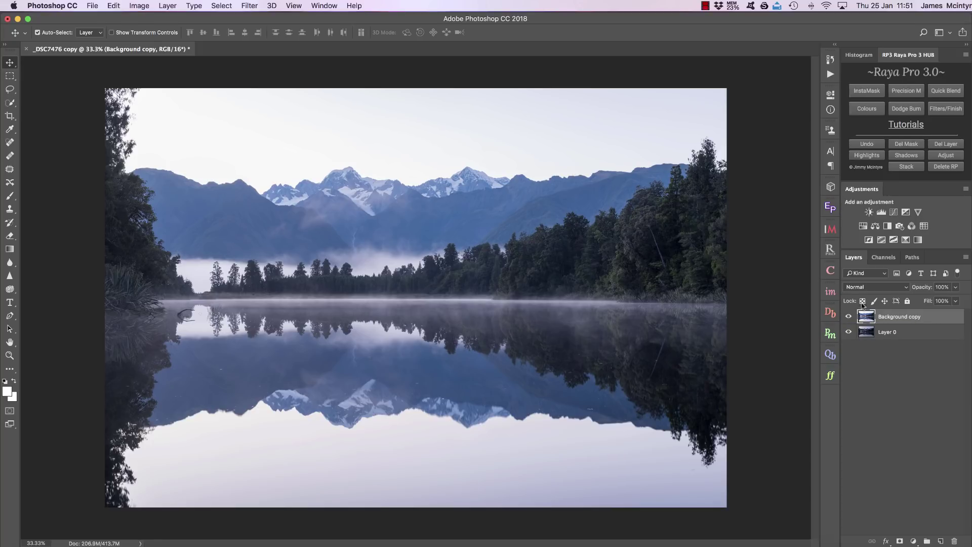
pyautogui.click(849, 317)
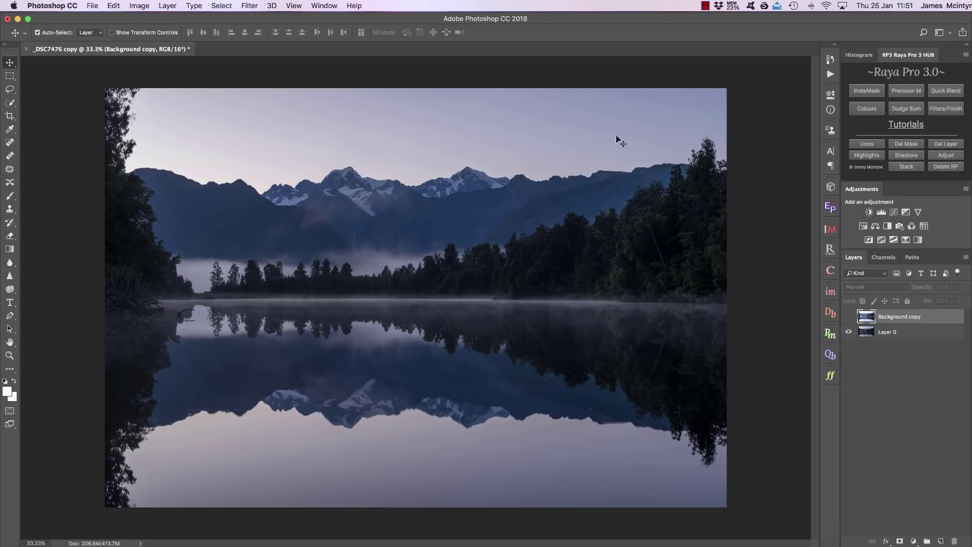
pyautogui.click(849, 317)
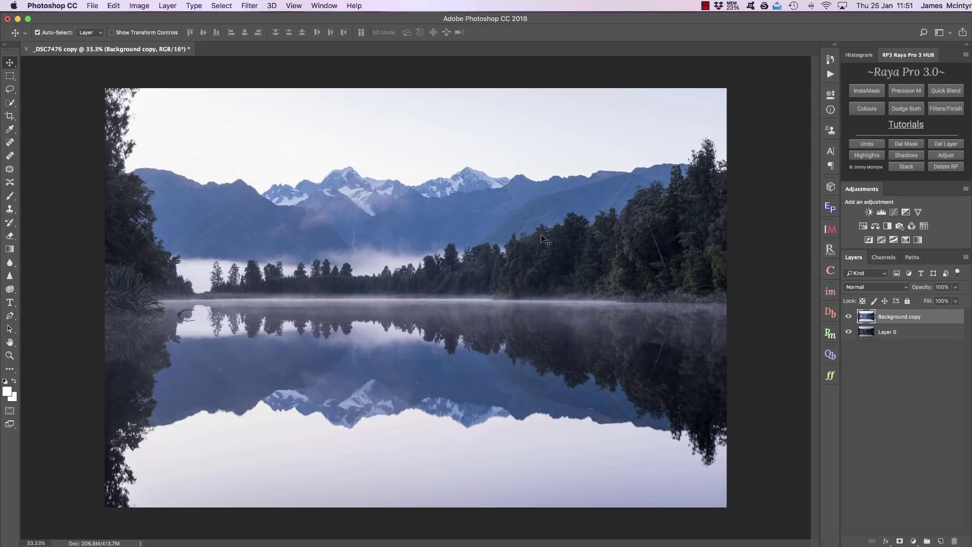
pyautogui.click(910, 157)
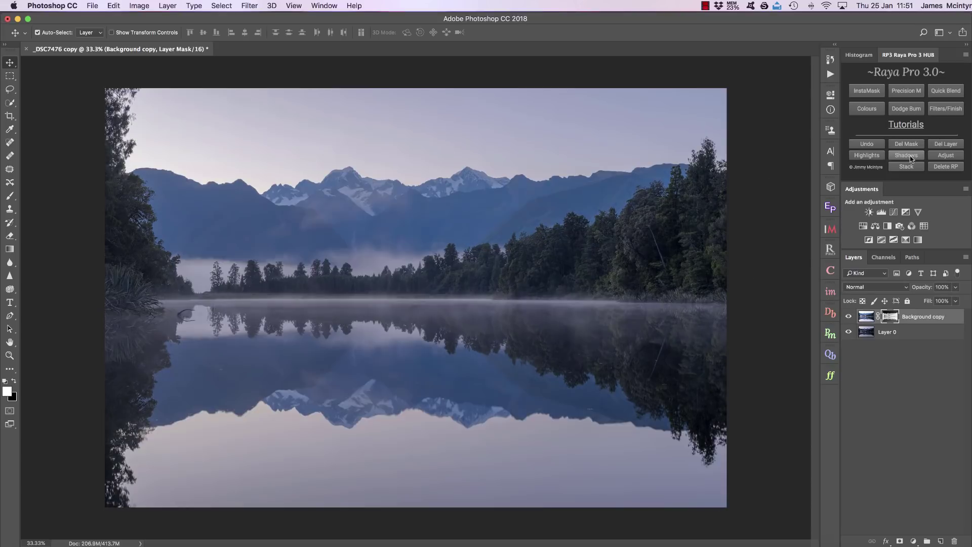
pyautogui.click(849, 317)
pyautogui.click(849, 317)
pyautogui.click(849, 317)
pyautogui.click(849, 317)
pyautogui.click(849, 317)
pyautogui.click(849, 317)
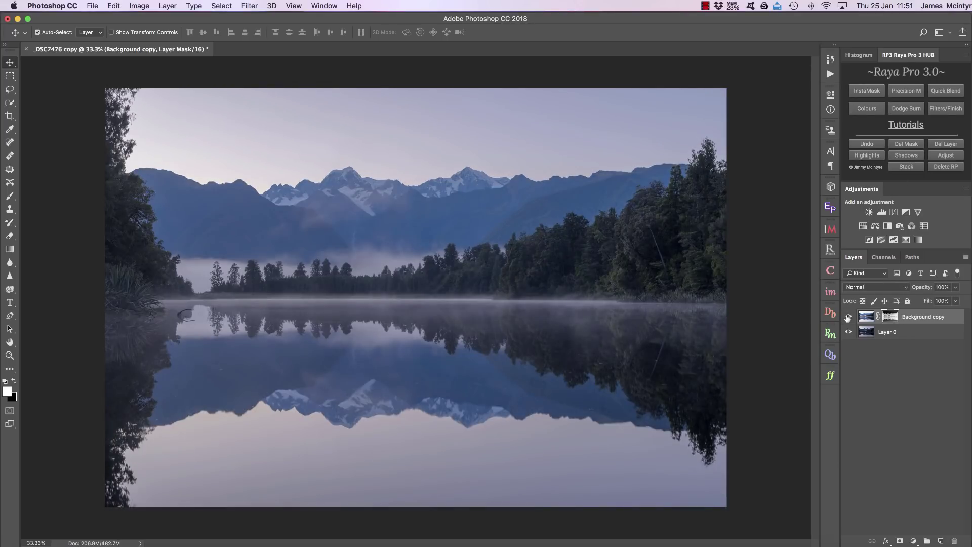
# Refine the Background copy mask in Levels to midtones 0.58 and white point 199.
pyautogui.click(946, 155)
pyautogui.moveTo(599, 216); pyautogui.dragTo(593, 215)
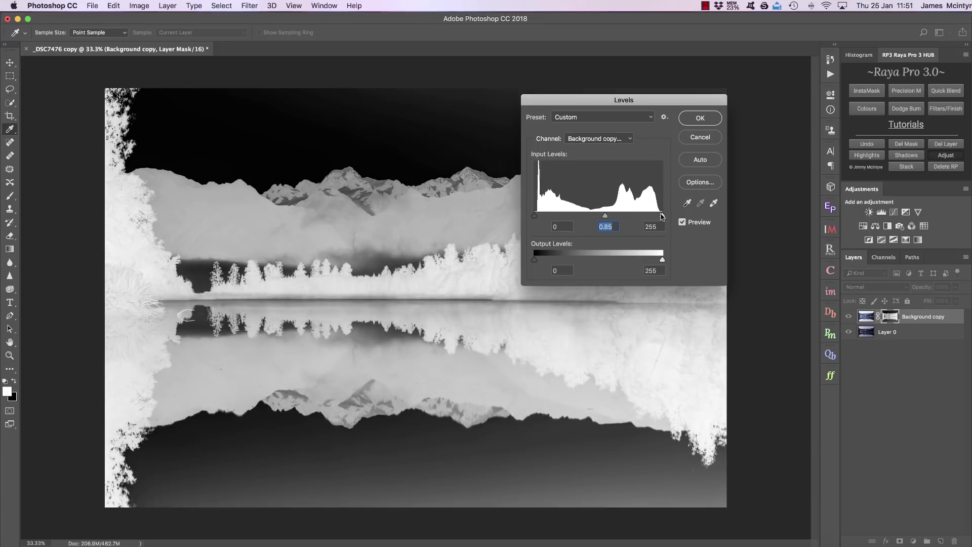
pyautogui.moveTo(662, 215); pyautogui.dragTo(601, 218)
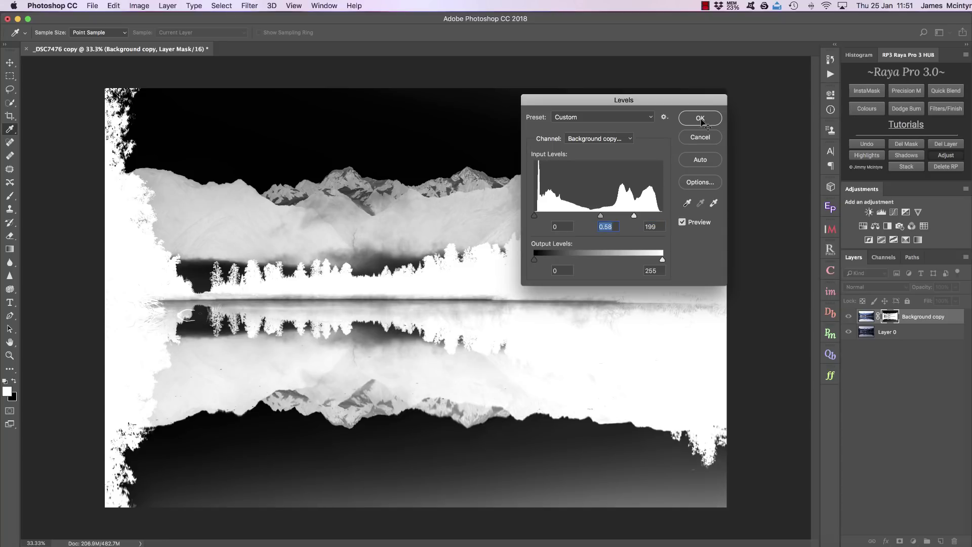
pyautogui.click(701, 121)
pyautogui.click(849, 317)
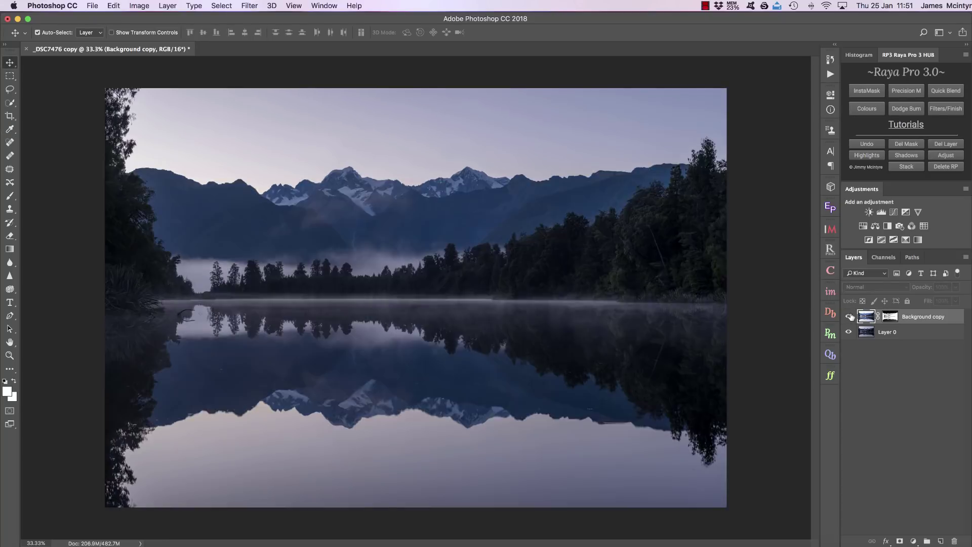
pyautogui.click(849, 316)
pyautogui.click(849, 316)
pyautogui.click(849, 317)
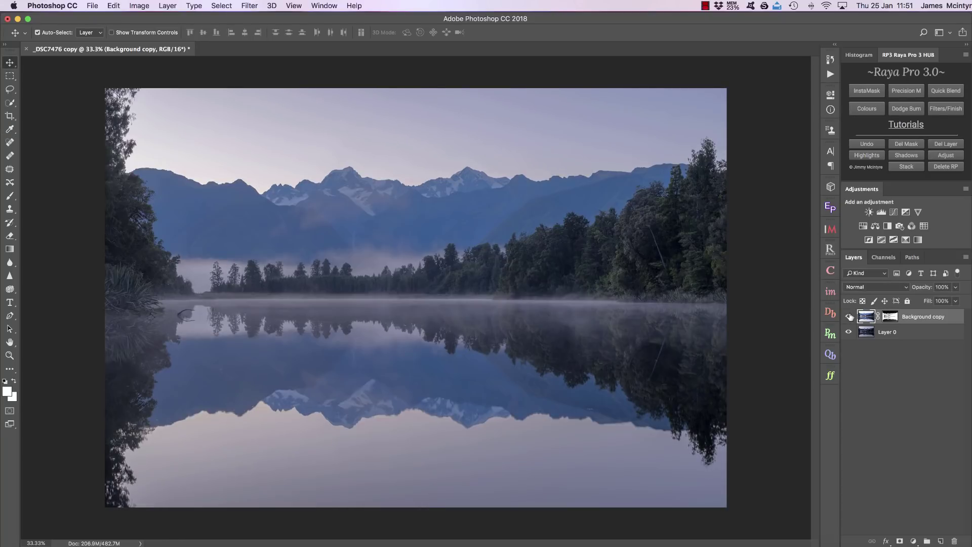
# Delete the Background copy mask, move it below Layer 0, and select Layer 0.
pyautogui.click(907, 144)
pyautogui.moveTo(921, 316); pyautogui.dragTo(921, 336)
pyautogui.click(920, 319)
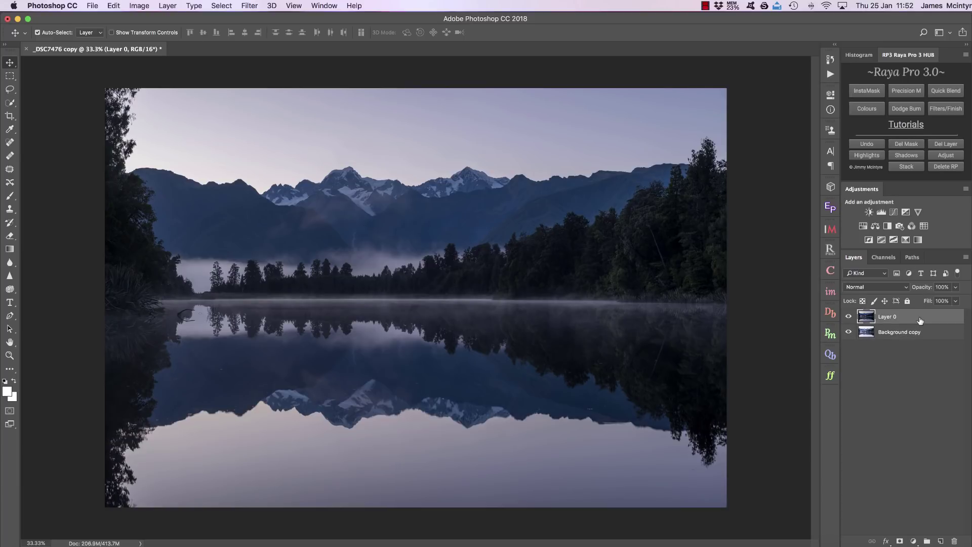
pyautogui.click(848, 317)
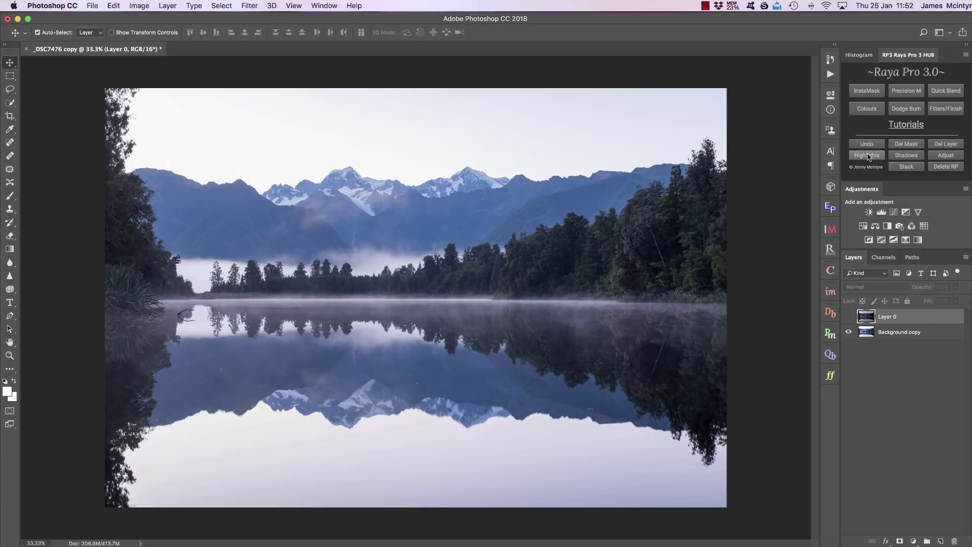
# Give Layer 0 a highlights mask refined in Levels to 0.33 midtones and 214 white point.
pyautogui.click(869, 157)
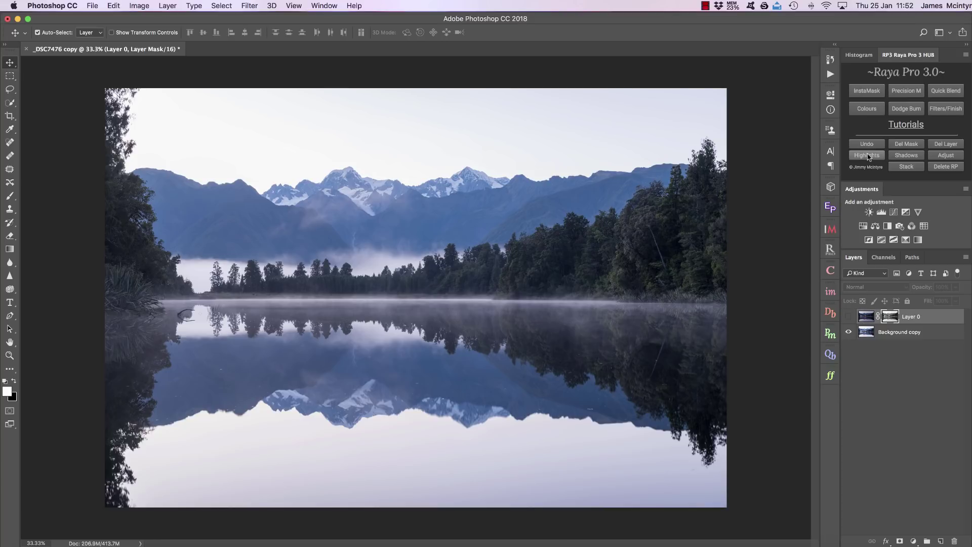
pyautogui.click(848, 317)
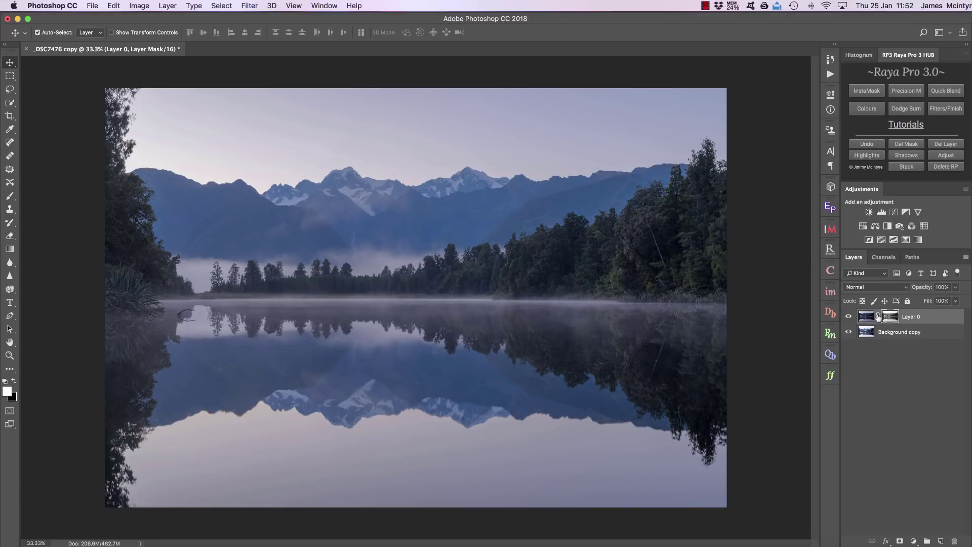
pyautogui.click(946, 155)
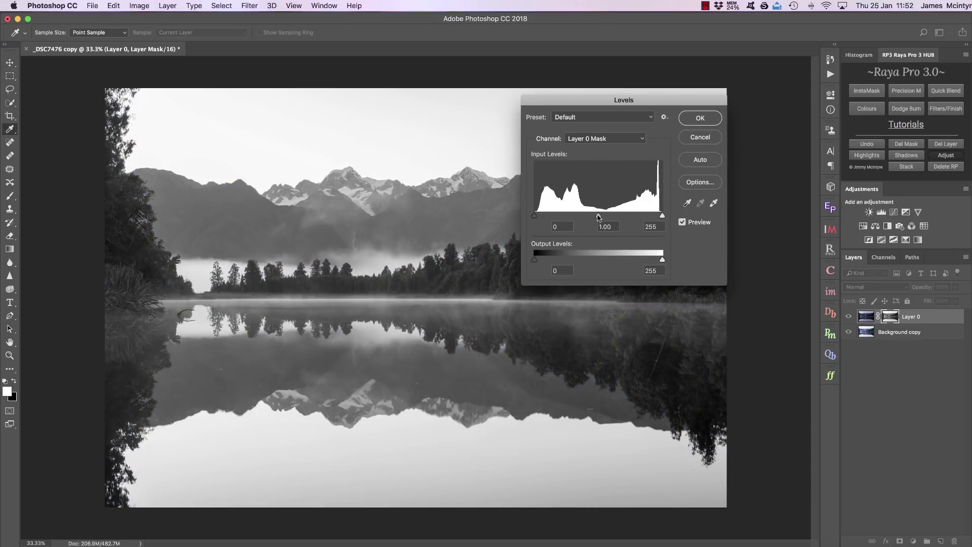
pyautogui.moveTo(599, 215); pyautogui.dragTo(642, 216)
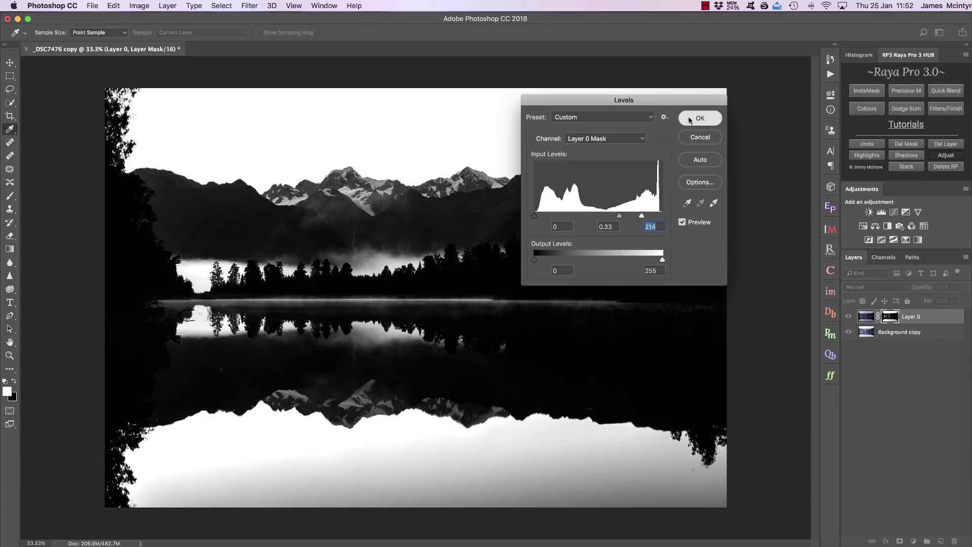
pyautogui.click(684, 118)
pyautogui.click(850, 317)
pyautogui.click(849, 316)
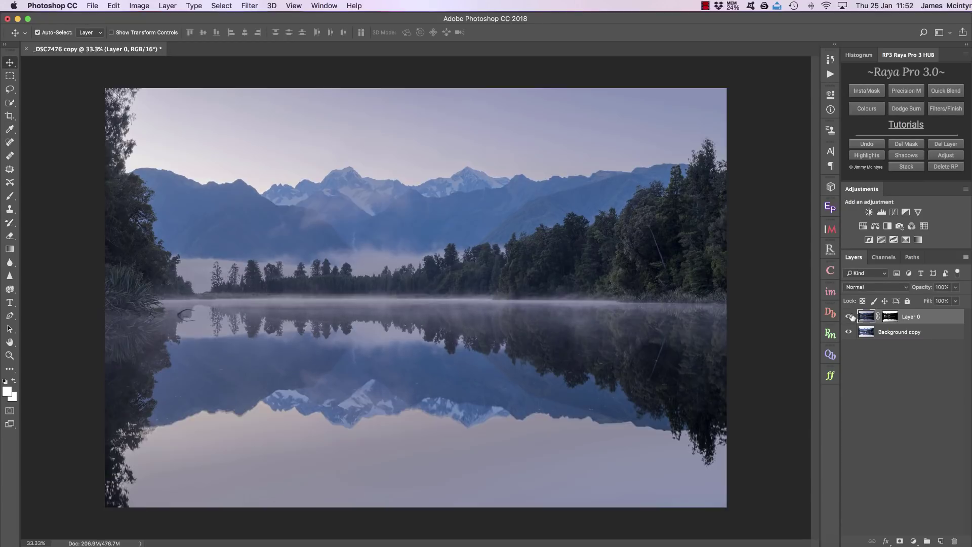
pyautogui.click(849, 317)
pyautogui.click(849, 317)
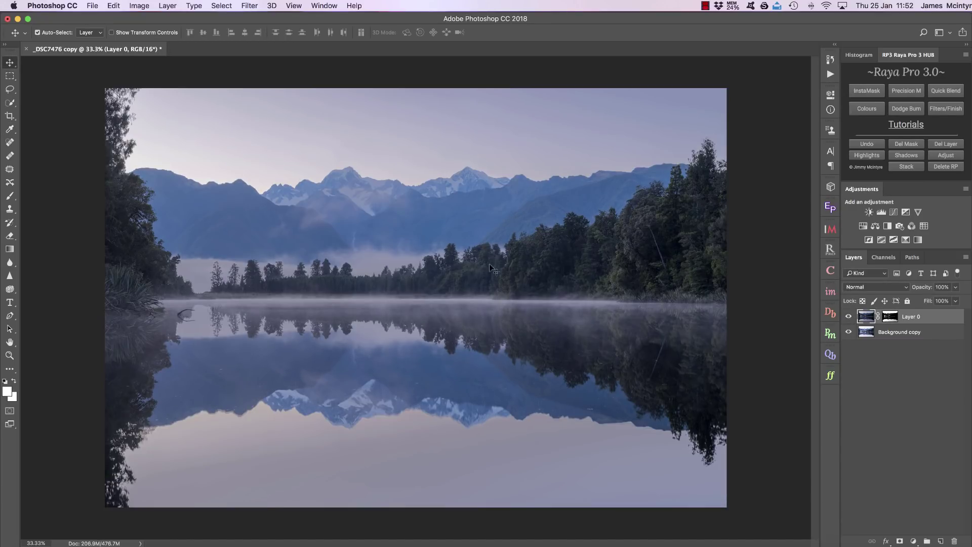